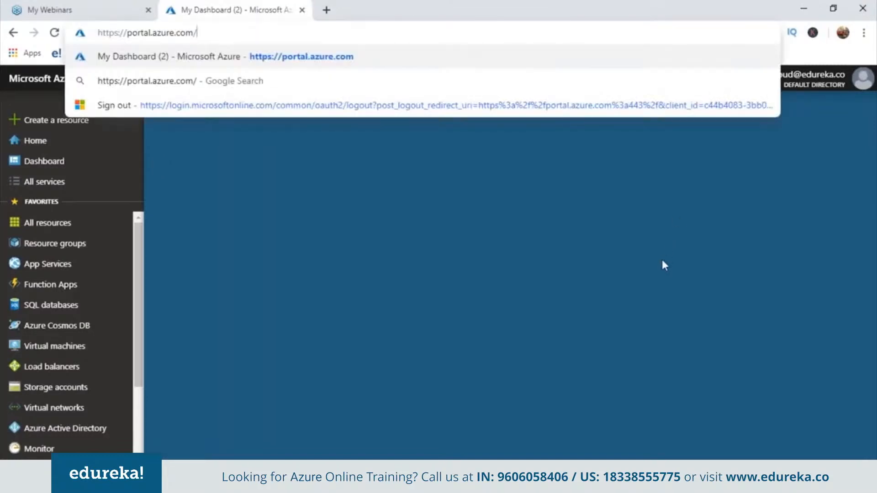
Step: Switch the portal view to the dashboard named Dashboard
click(663, 260)
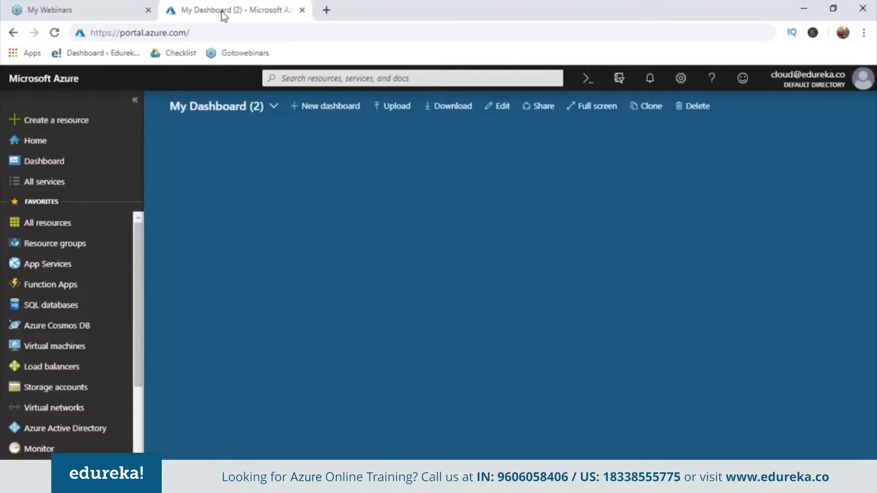
click(273, 106)
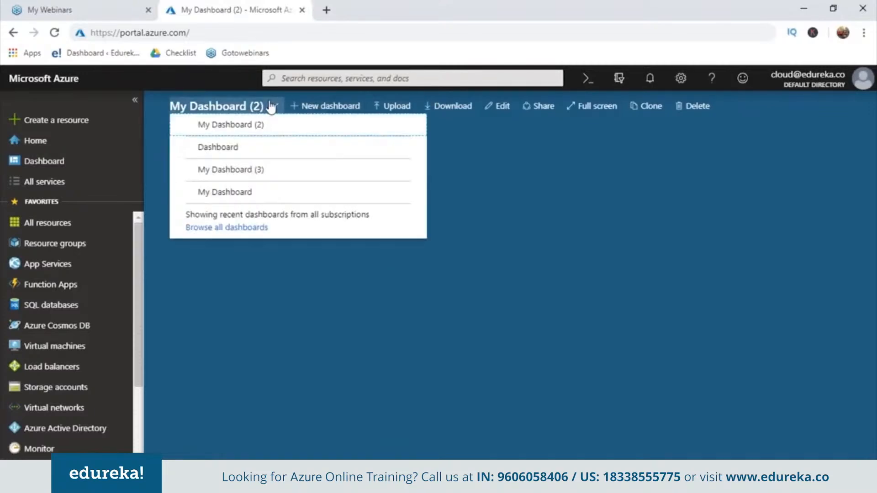
click(228, 148)
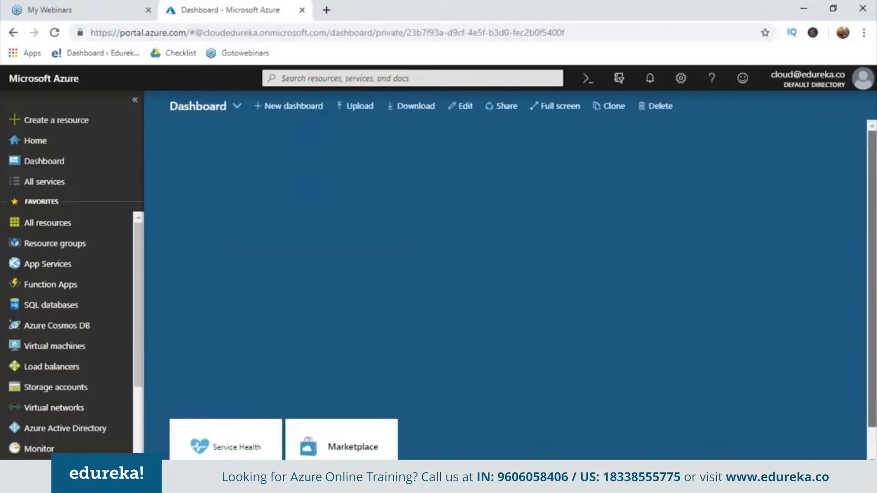
Step: Examine the notifications, portal settings, help and feedback panels from the top bar, closing each afterwards
mouse_move(353, 406)
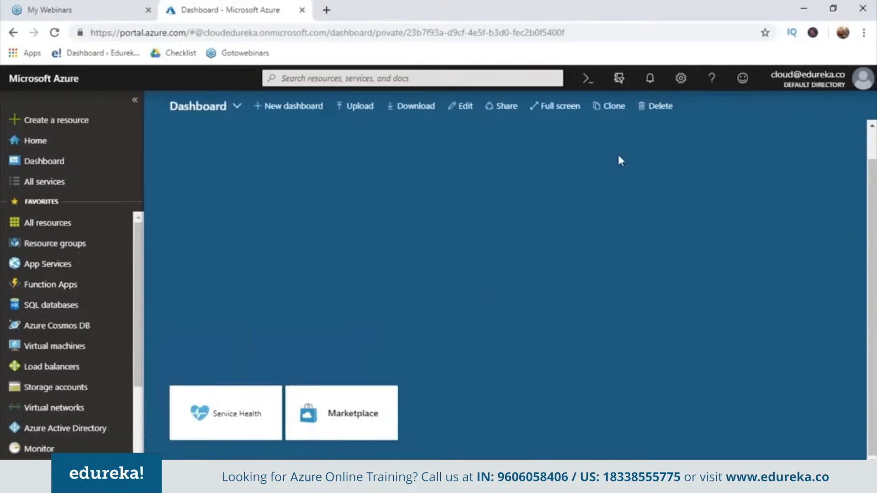
click(644, 88)
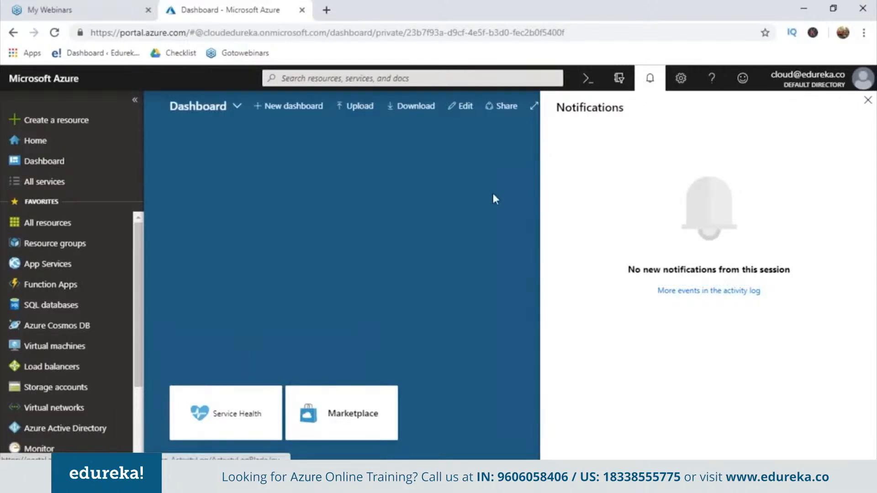
click(681, 78)
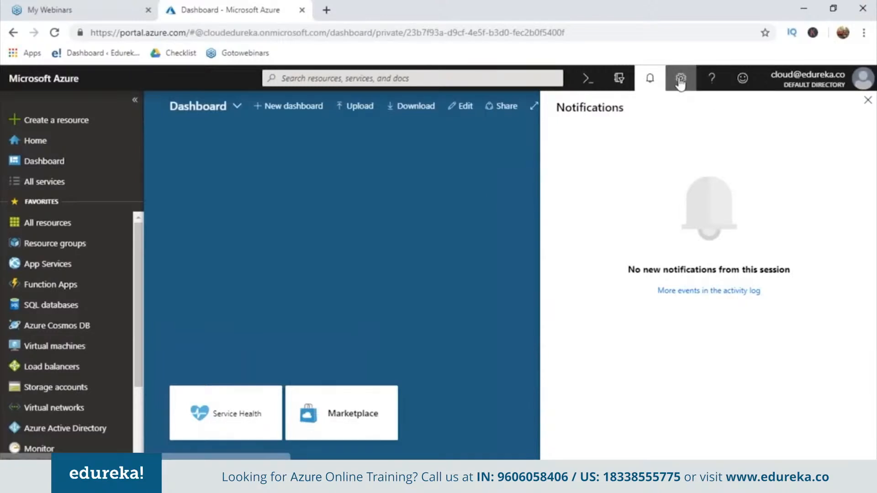
click(650, 80)
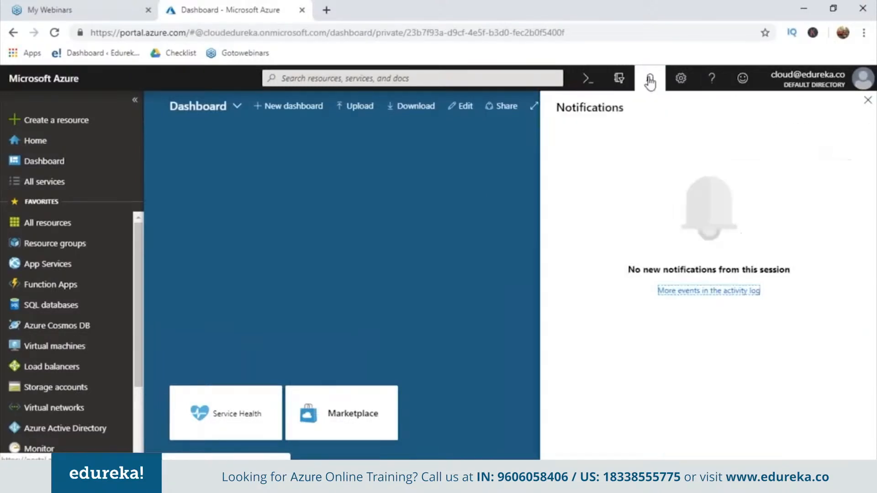
click(650, 80)
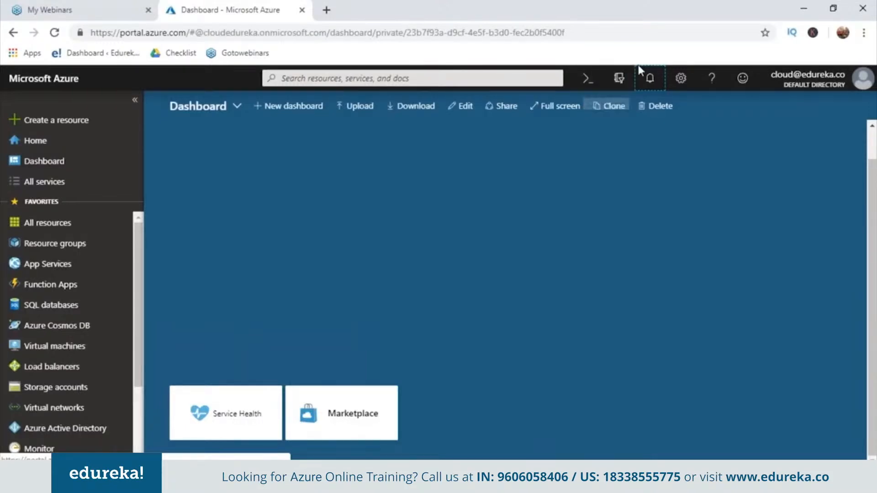
click(680, 79)
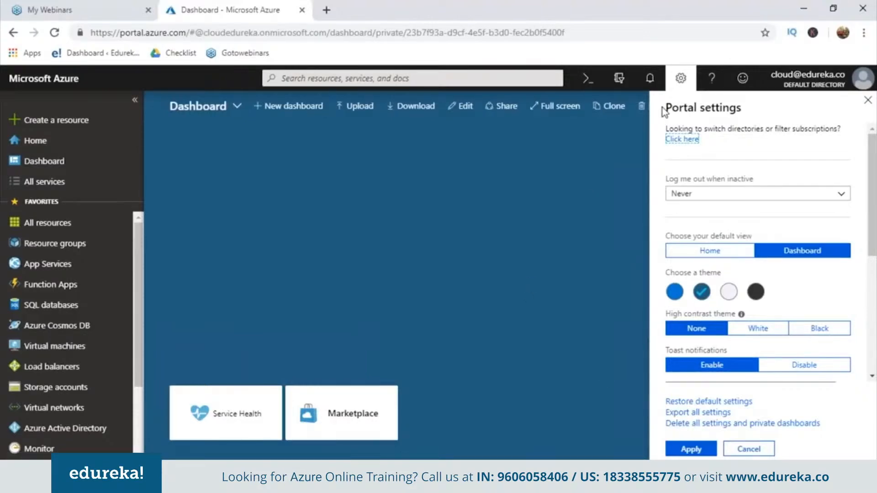
click(718, 81)
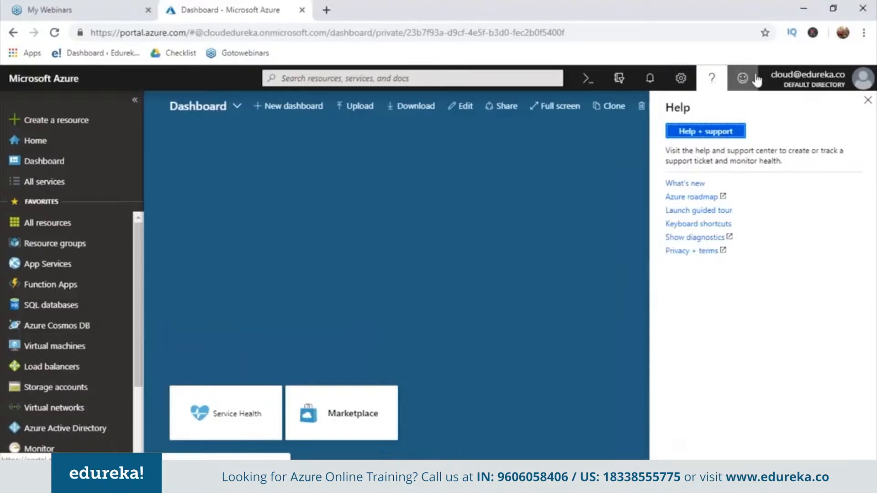
click(741, 78)
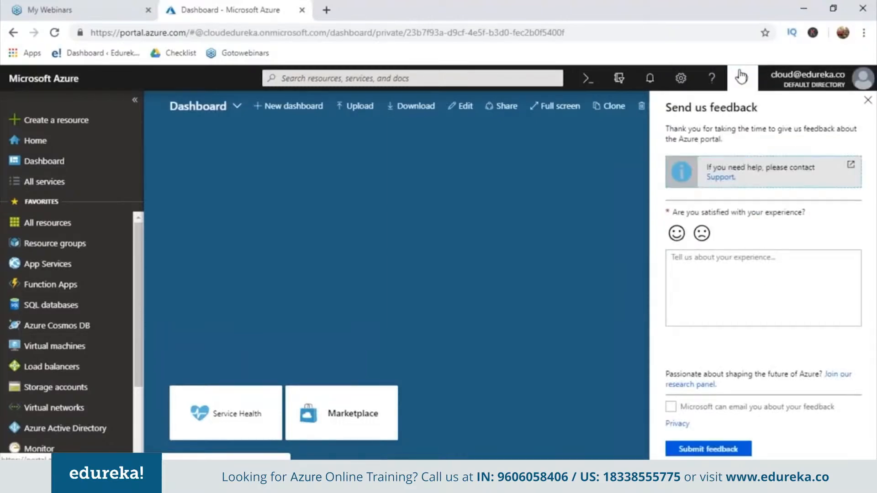
click(741, 78)
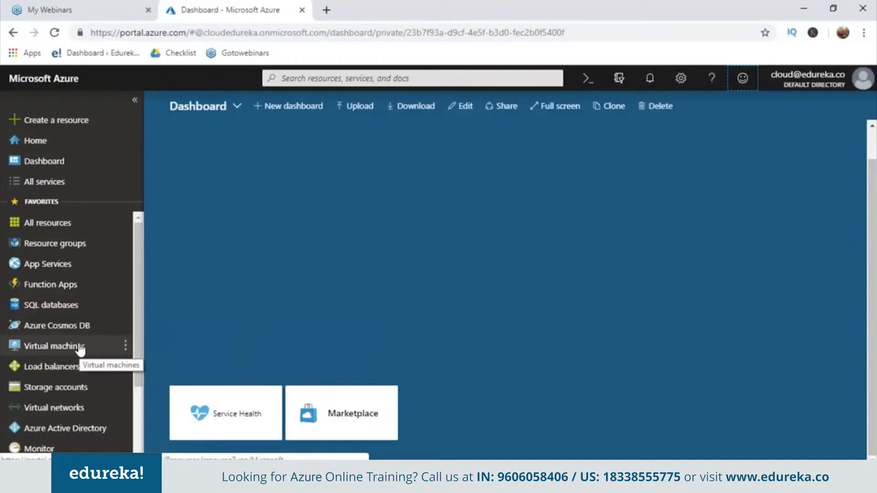
Step: Search the portal for azure bot serv, then clear the search and dismiss the results
click(303, 79)
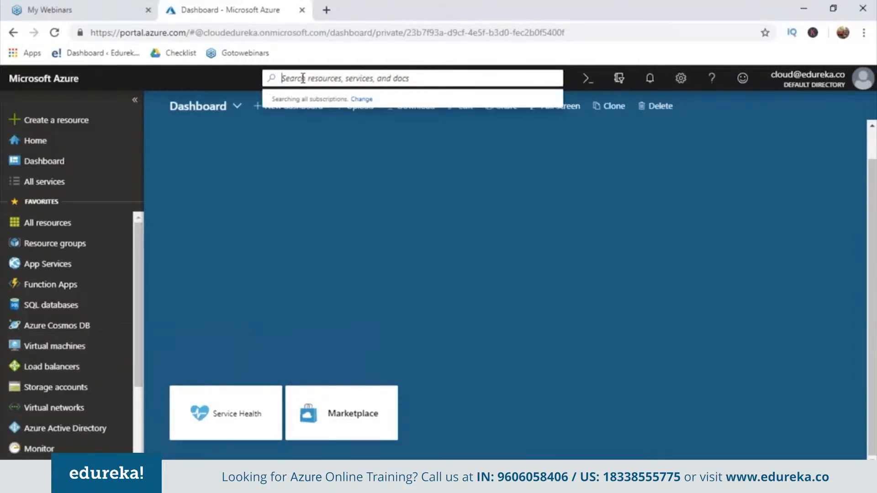
text(azure b)
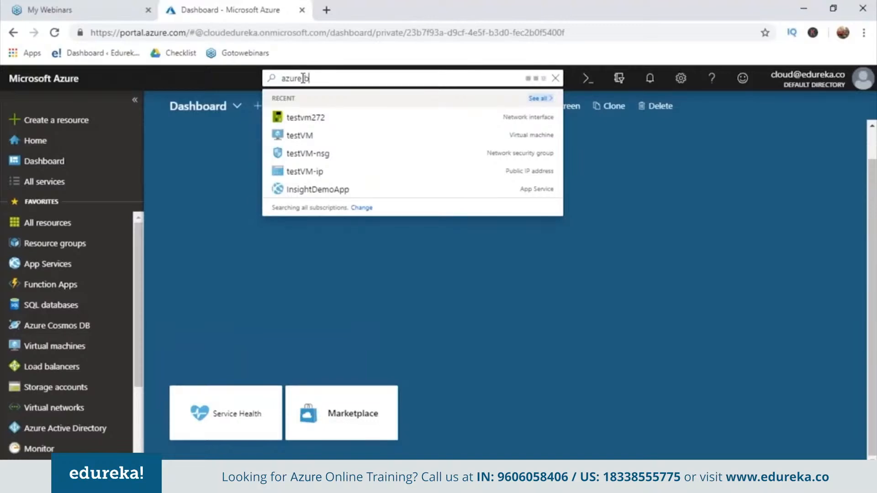
text(ot serv)
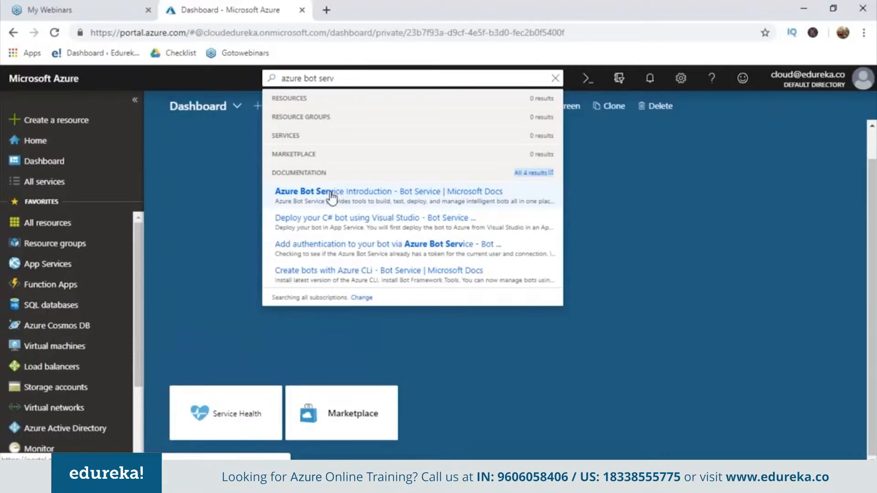
key(BackSpace)
key(BackSpace)
key(BackSpace)
key(BackSpace)
key(BackSpace)
key(BackSpace)
key(BackSpace)
key(BackSpace)
key(BackSpace)
key(BackSpace)
key(BackSpace)
key(BackSpace)
key(BackSpace)
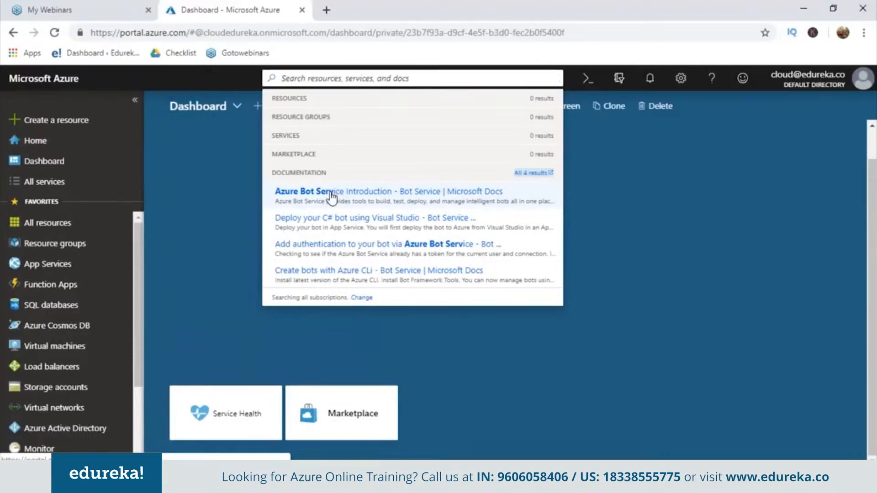
click(196, 179)
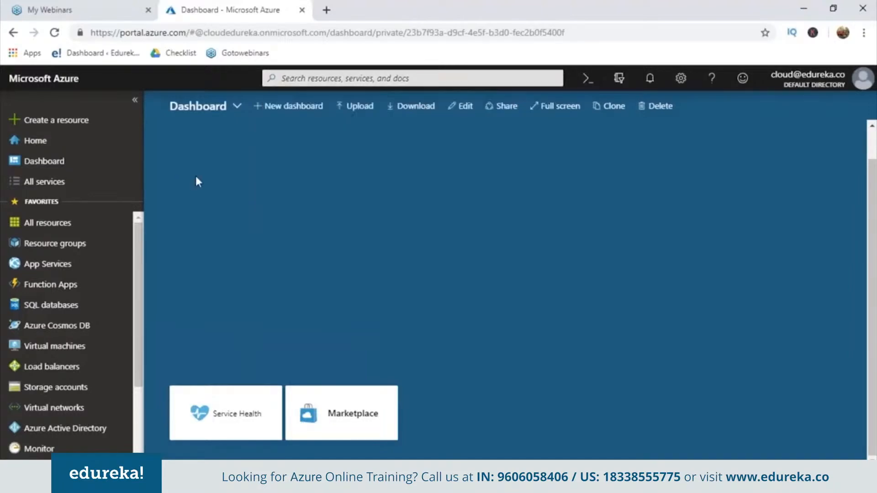
Step: Switch back to the dashboard named My Dashboard (2)
click(212, 112)
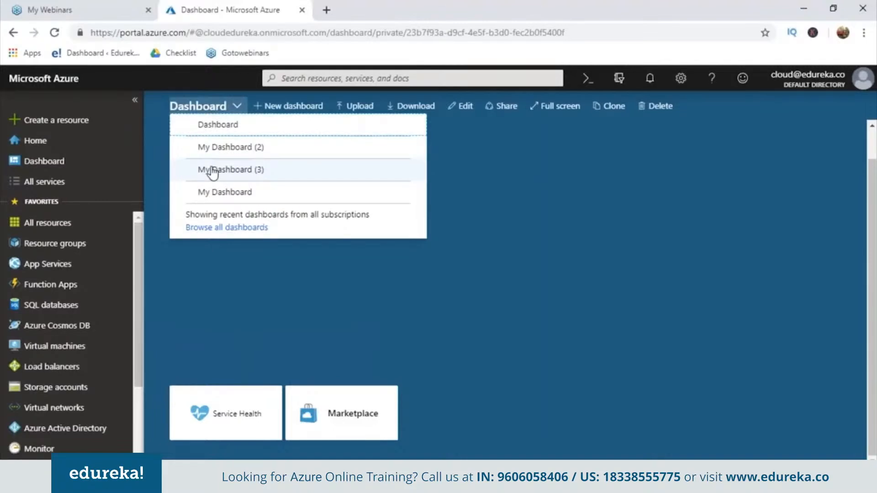
click(218, 146)
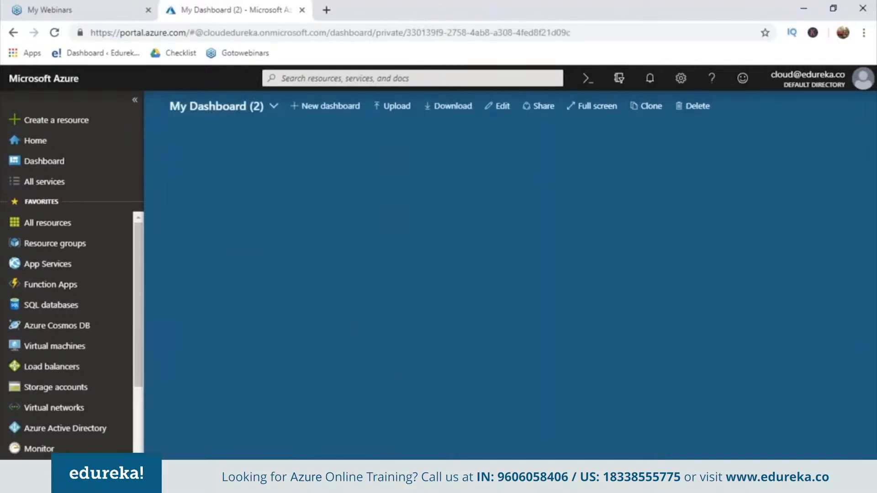
Step: Start creating a new Web App resource from the popular marketplace offerings
click(63, 121)
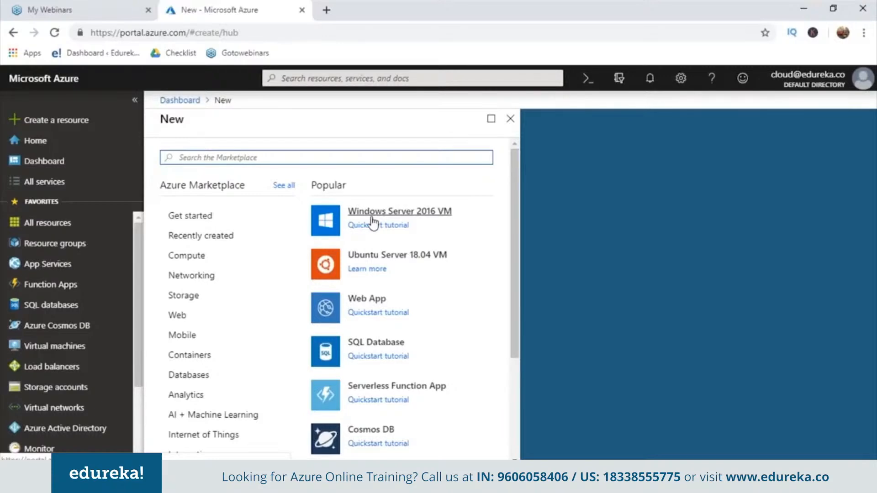
click(377, 302)
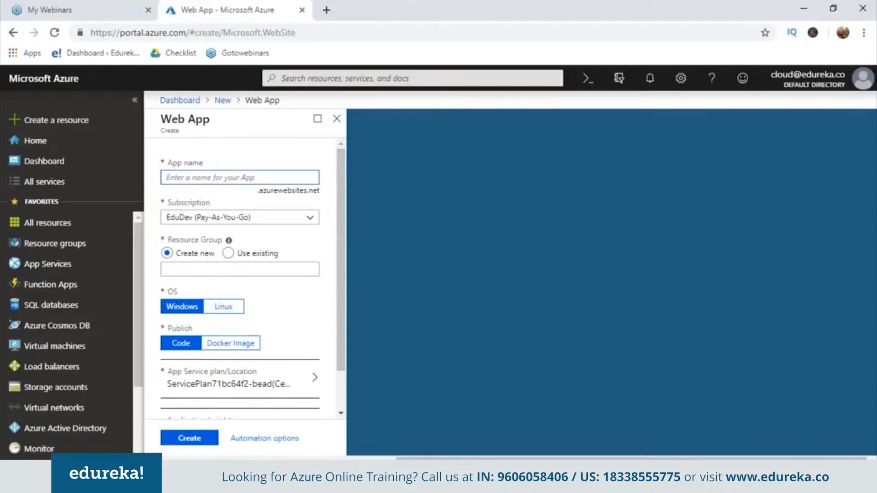
Step: Name the web app SampleAppForMe with a new resource group of the same name and create it
text(Samplef)
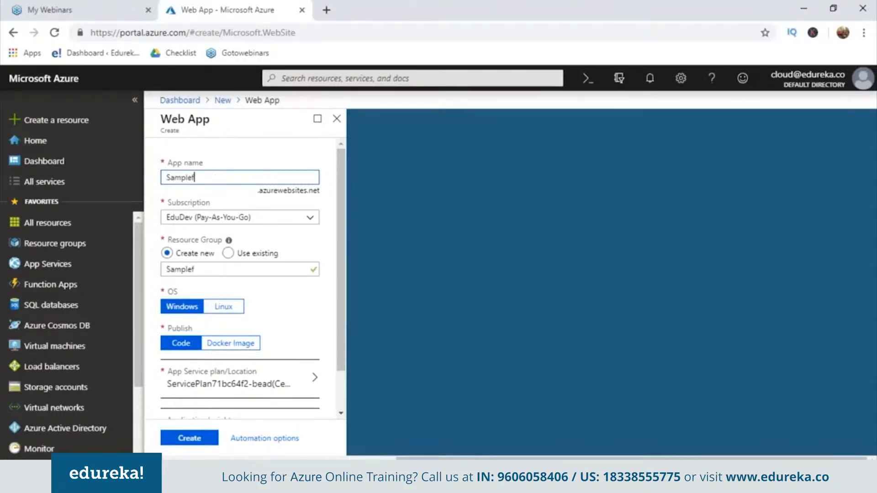
key(BackSpace)
text(AppForMe)
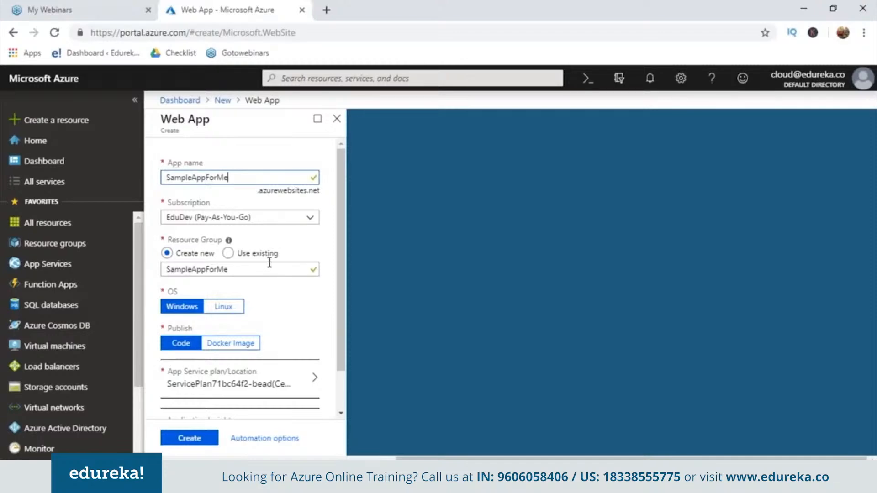
drag(344, 260, 341, 323)
click(201, 437)
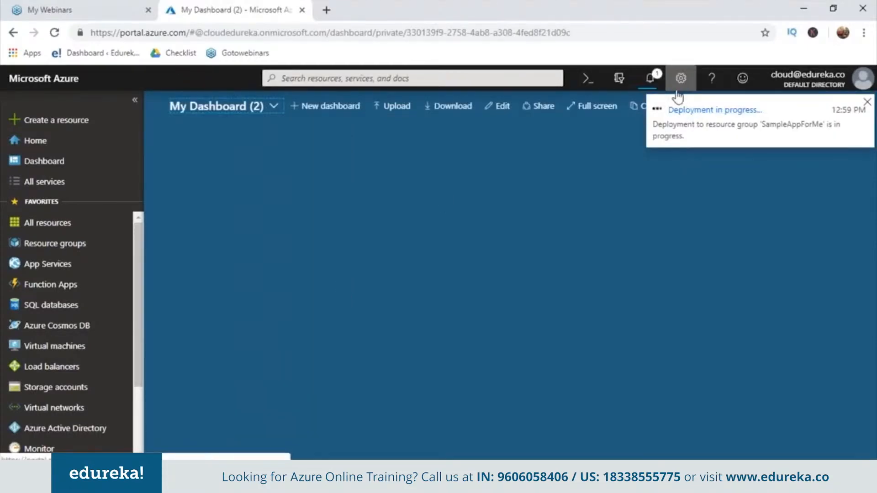
Step: Pin the newly deployed web app to the dashboard from the deployment notification
click(651, 82)
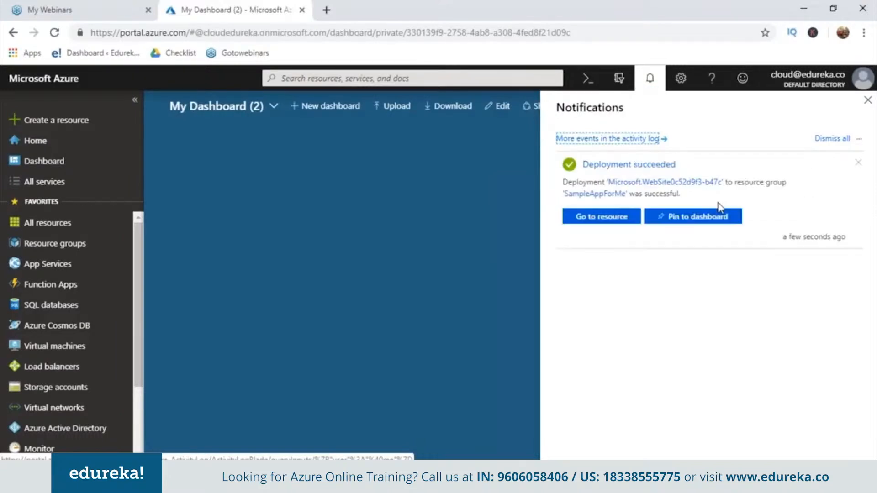
click(682, 223)
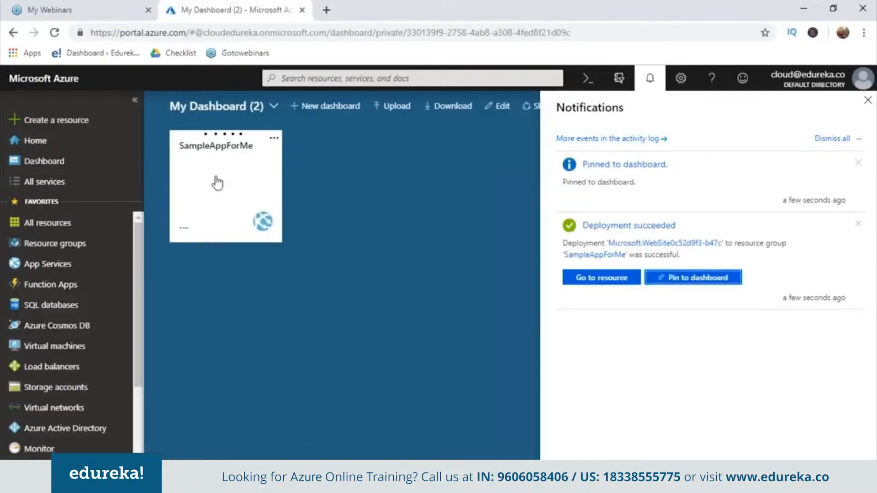
Step: Open the SampleAppForMe web app from its dashboard tile
click(275, 139)
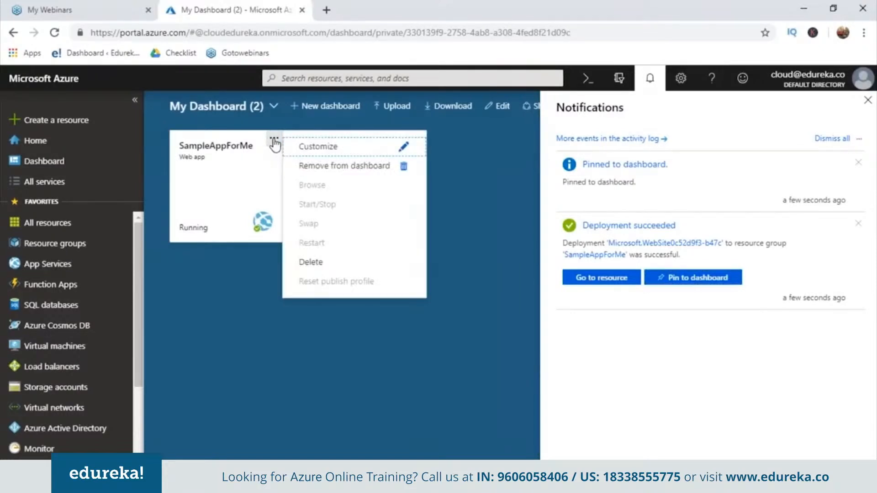
click(274, 140)
click(274, 140)
click(241, 163)
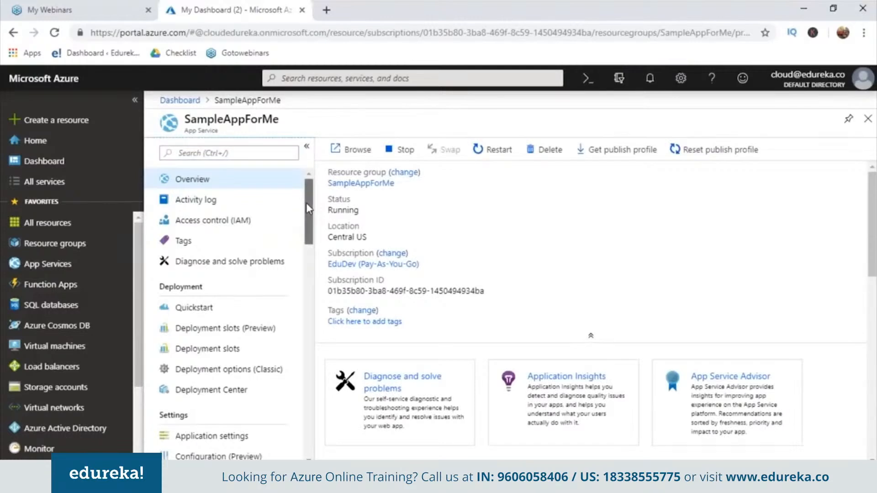
Step: View the web app's Activity log and Access control (IAM) pages
scroll(306, 204, down, 3)
scroll(302, 206, up, 3)
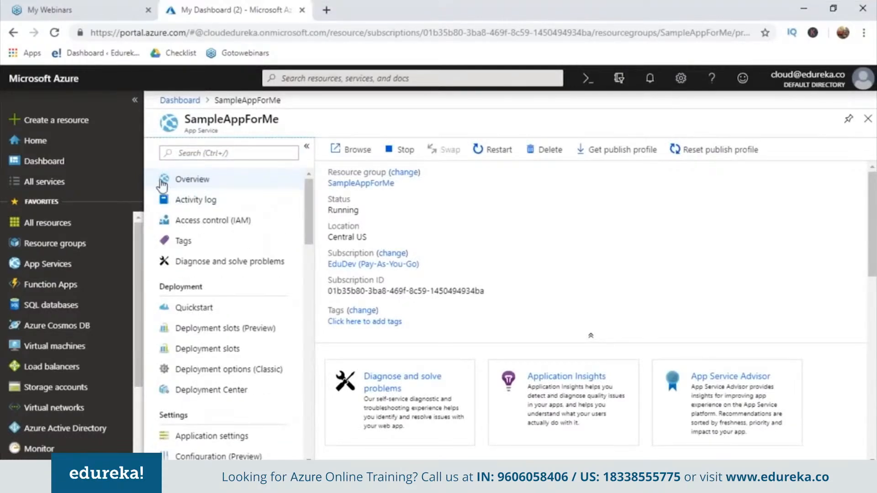
click(192, 203)
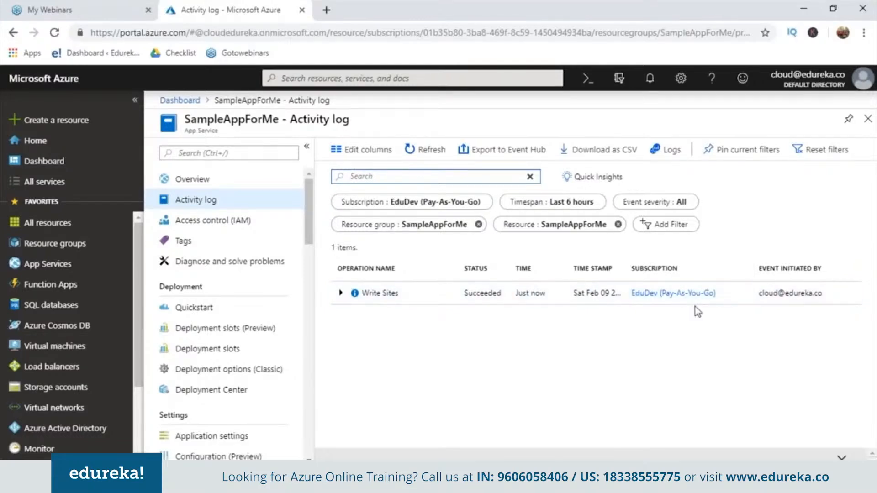
click(232, 223)
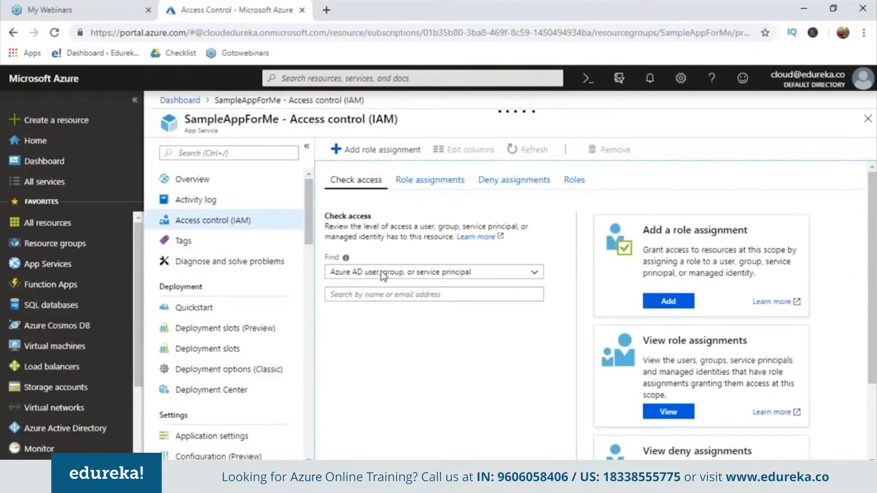
Step: Browse the web app's Application settings, Configuration (Preview) and Authentication / Authorization pages
drag(308, 236, 309, 264)
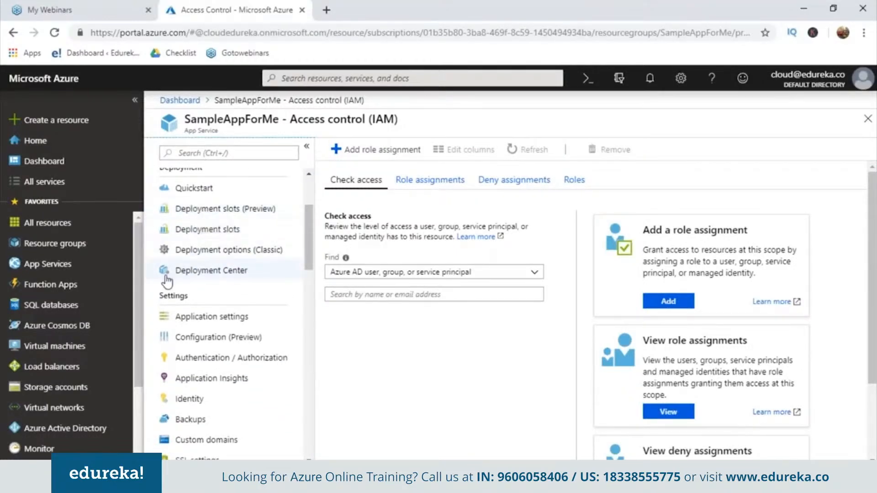
click(201, 319)
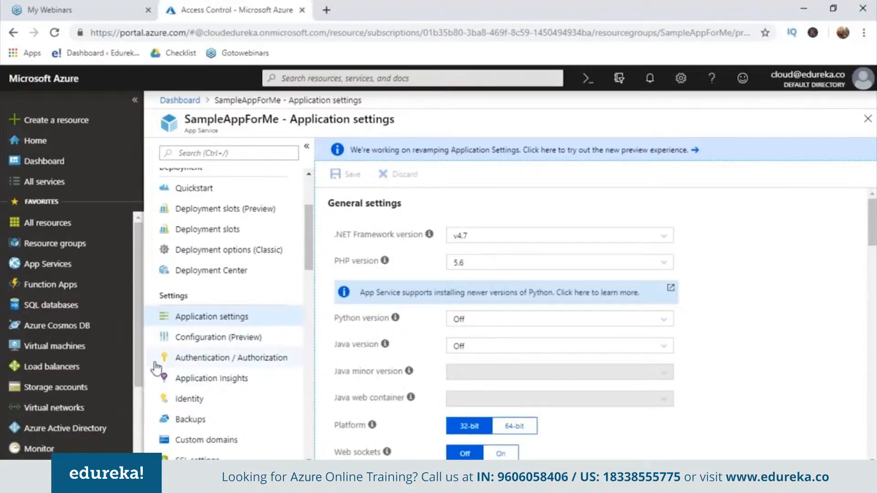
click(212, 338)
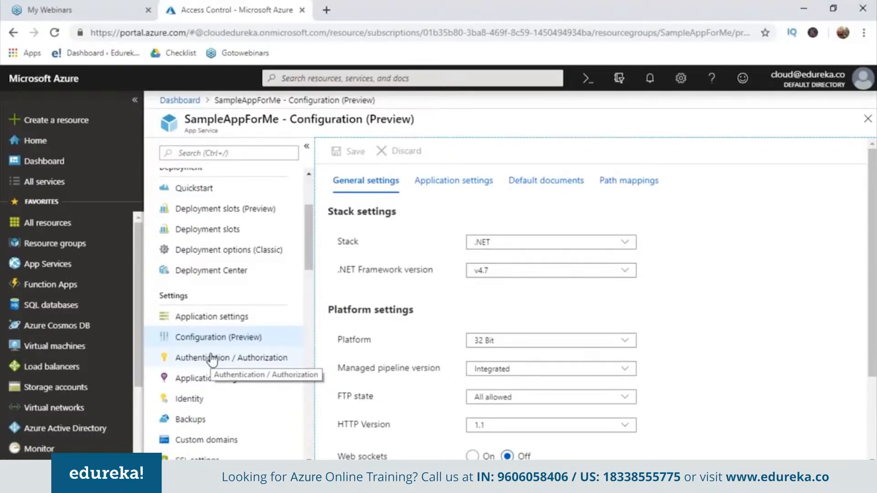
click(212, 359)
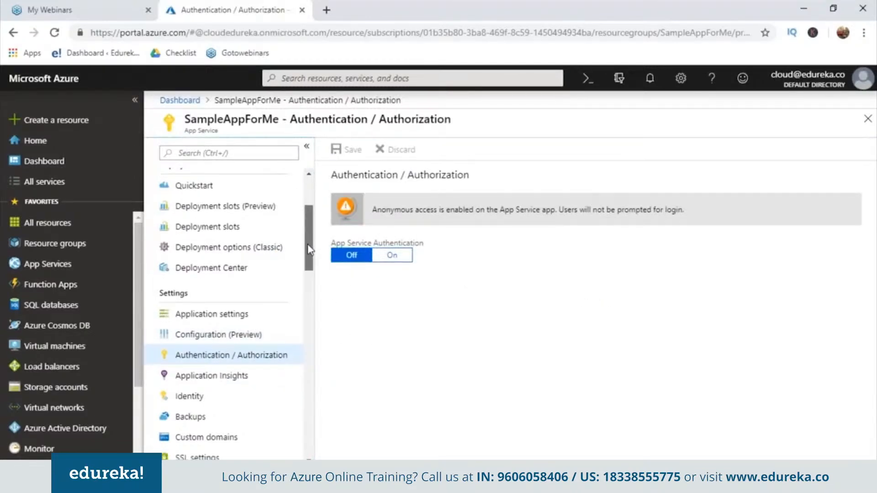
Step: Open the web app's Overview and browse to its azurewebsites.net URL in a new tab, then return to the portal
drag(308, 245, 314, 214)
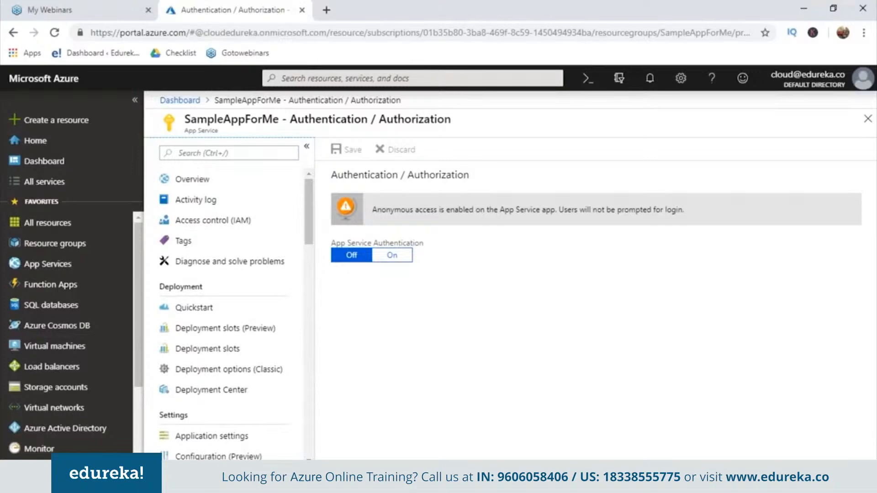
click(188, 185)
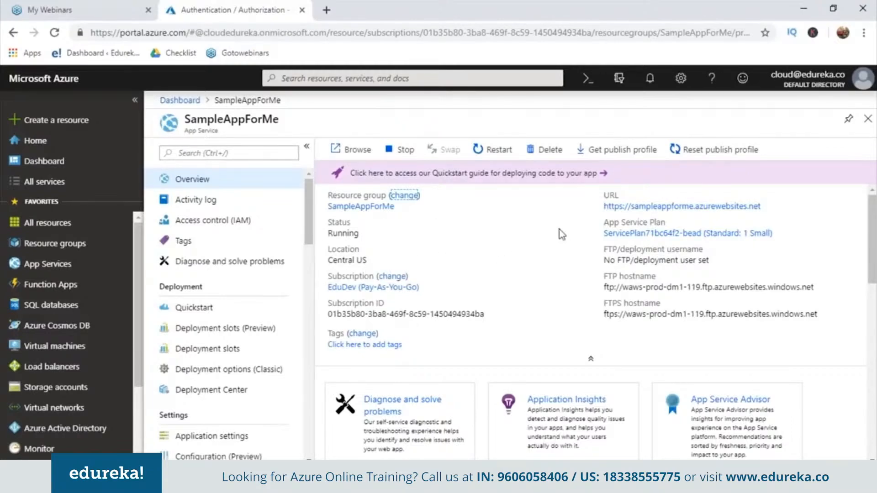
click(612, 210)
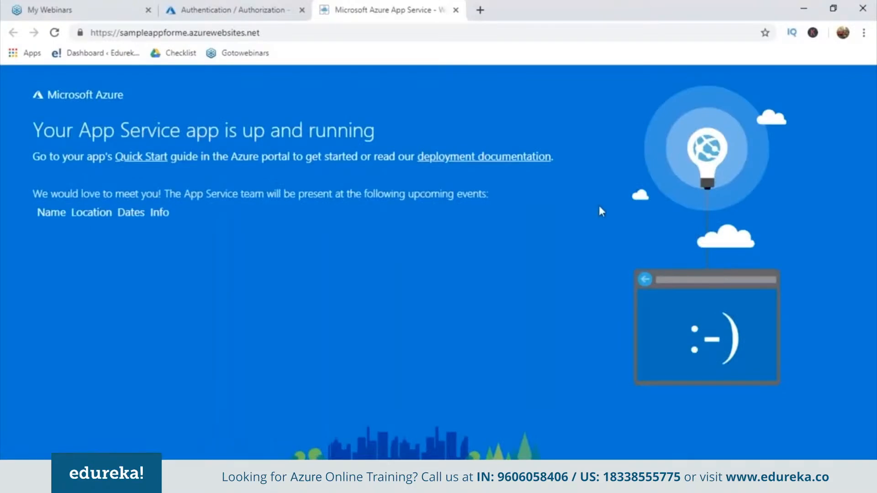
click(217, 14)
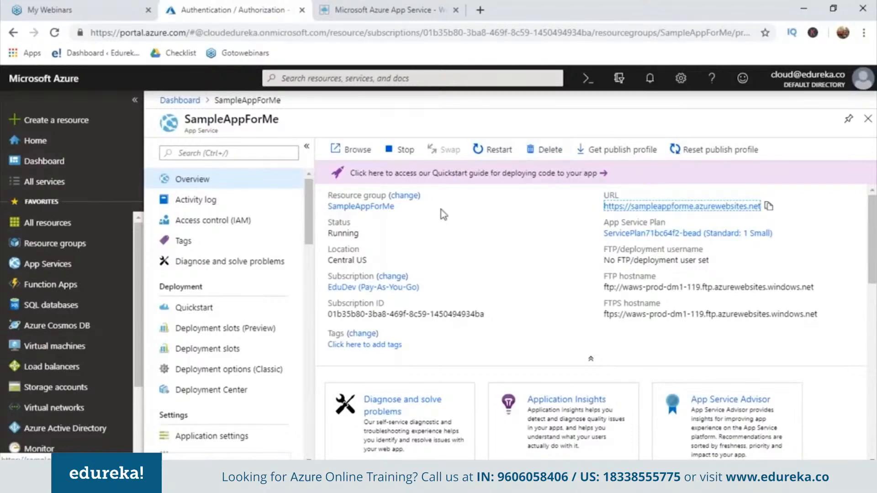
Step: Open All resources and browse the resource group filter list, leaving all groups selected
click(53, 185)
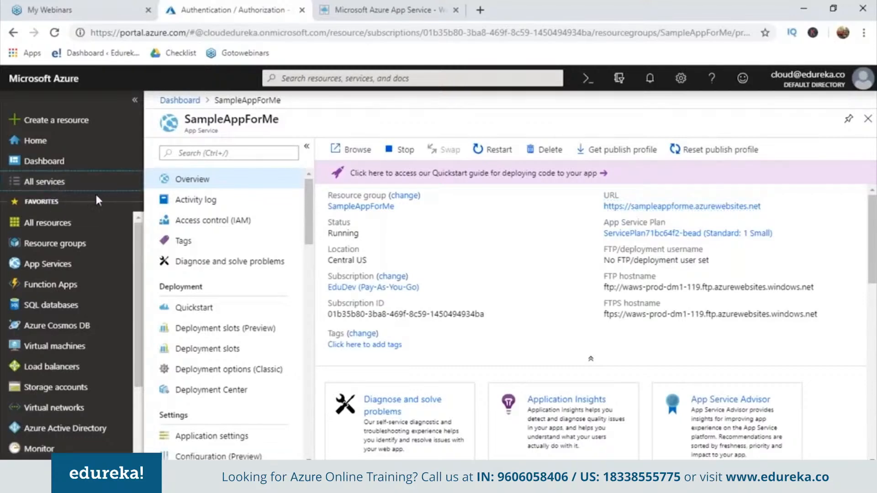
click(82, 224)
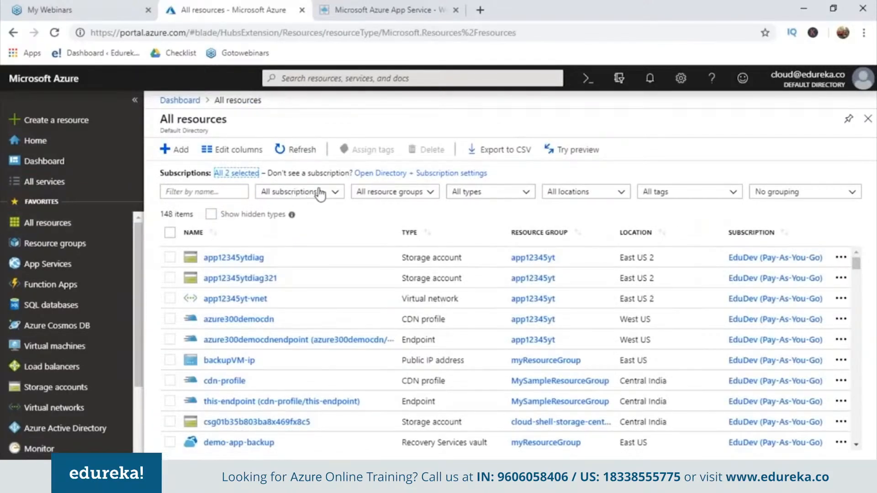
click(424, 195)
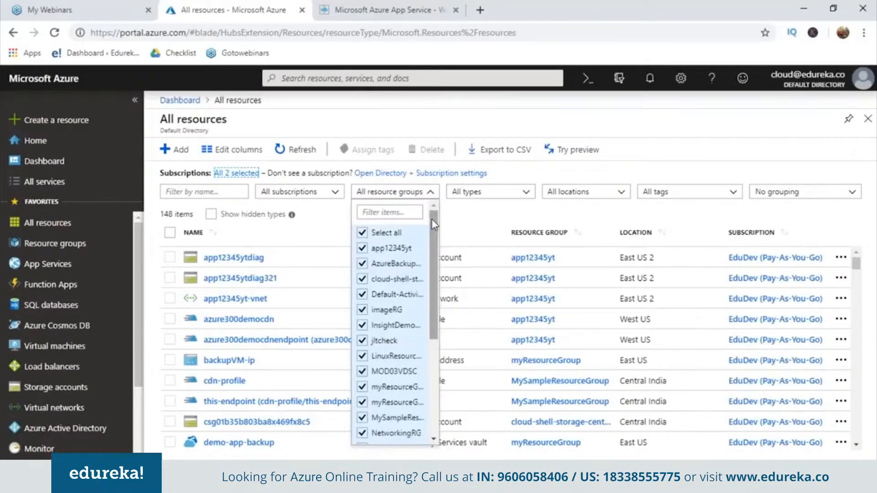
drag(432, 218, 431, 280)
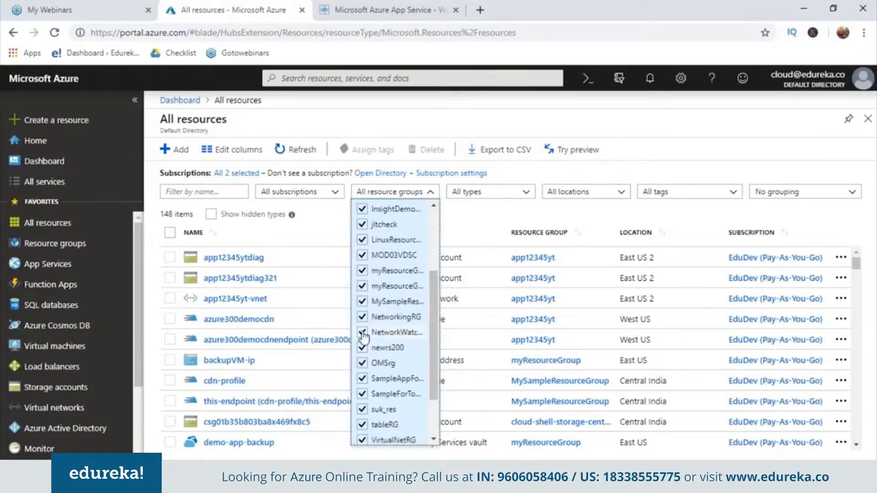
click(363, 380)
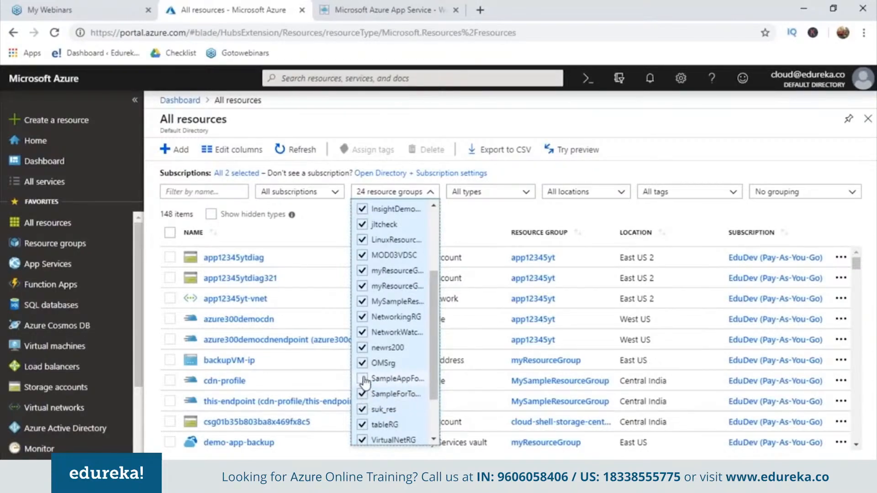
click(364, 380)
click(655, 147)
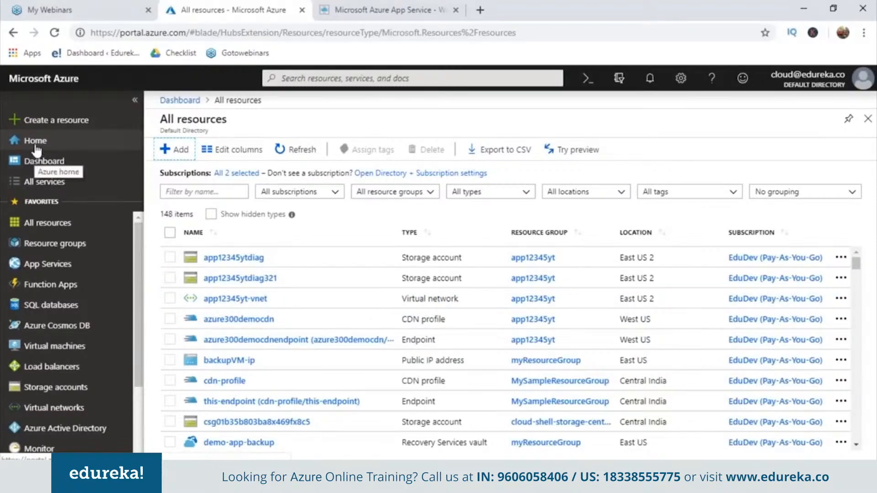
Step: Open SampleAppForMe from the dashboard and delete it, confirming with the app name SampleAppForMe, then check notifications
click(40, 161)
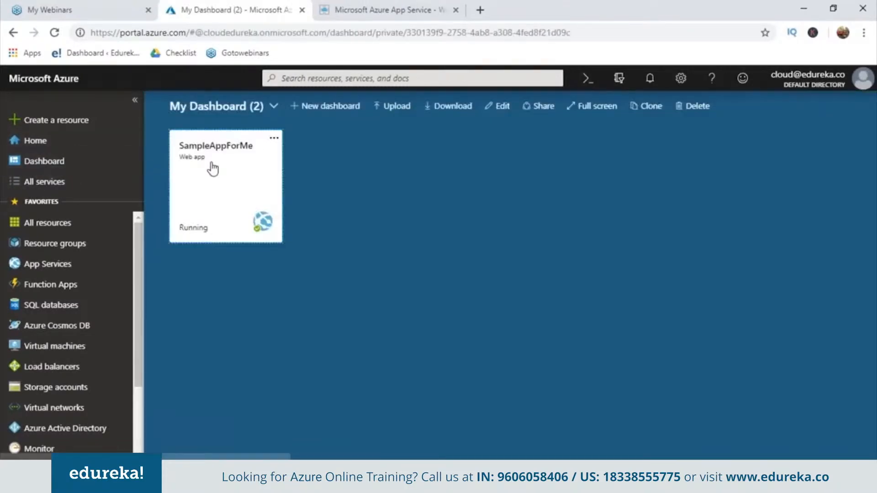
click(213, 169)
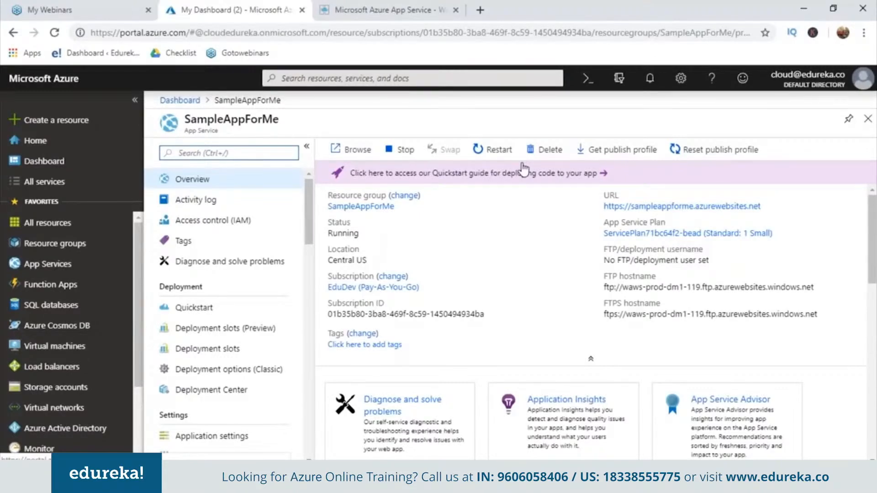
click(543, 156)
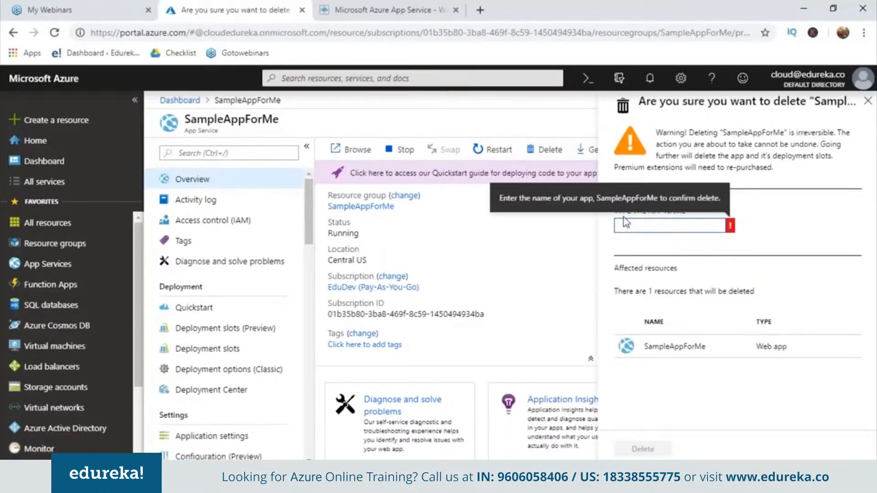
click(626, 223)
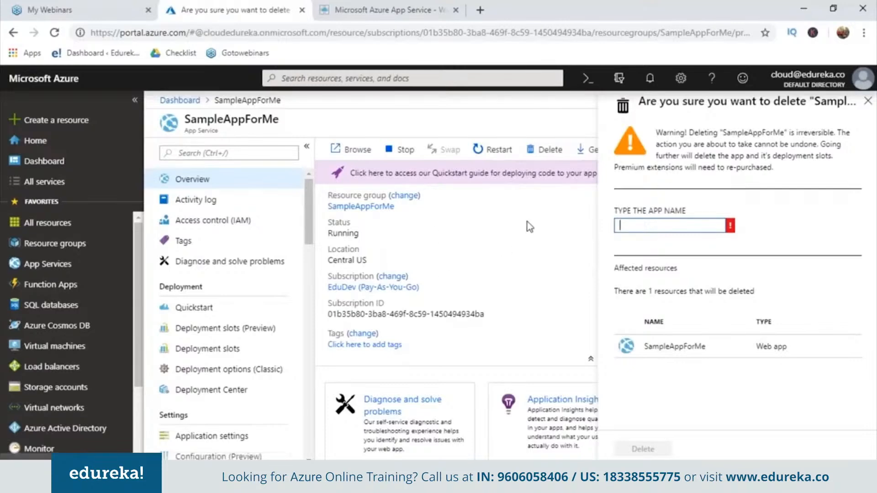
text(SampleAppForMe)
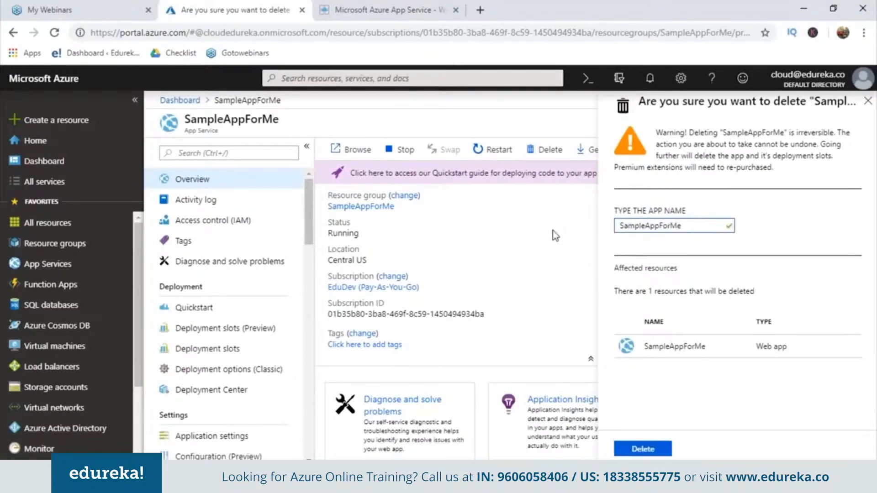
click(653, 450)
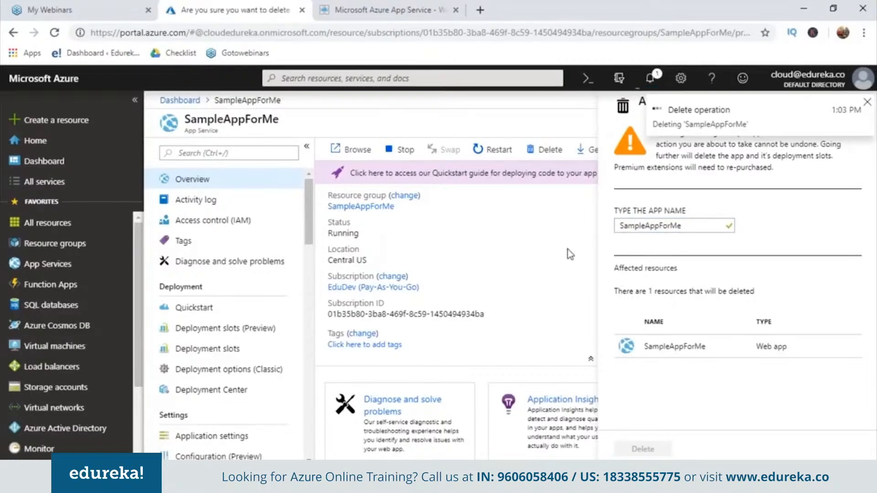
click(651, 78)
click(650, 77)
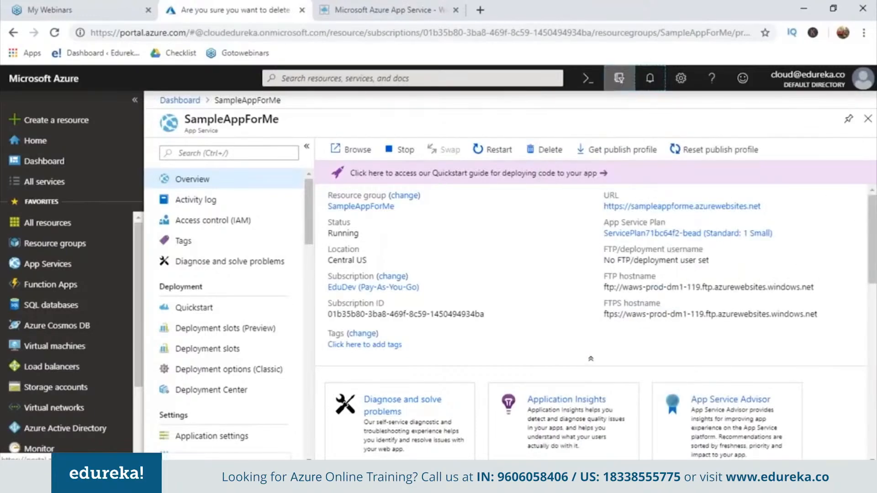